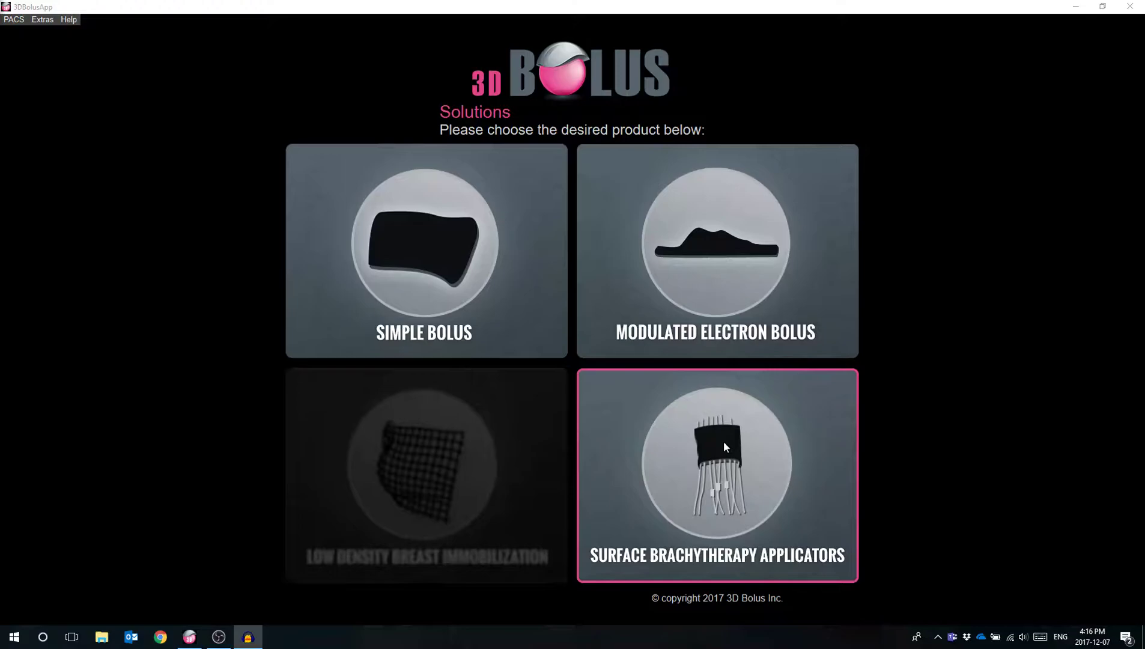
Open the Surface Brachytherapy Applicators module from the product chooser
{"action": "left_click", "coordinate": [724, 445]}
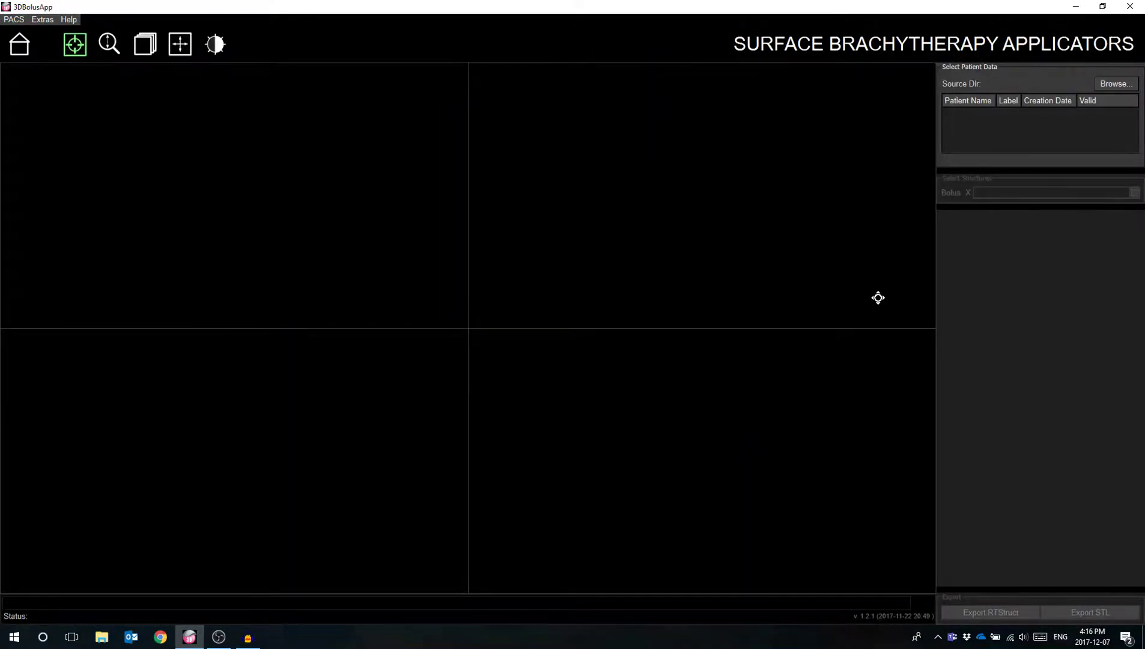
Import the Brachy_Head folder from DICOM Data Sets as the patient CT
{"action": "left_click", "coordinate": [1112, 83]}
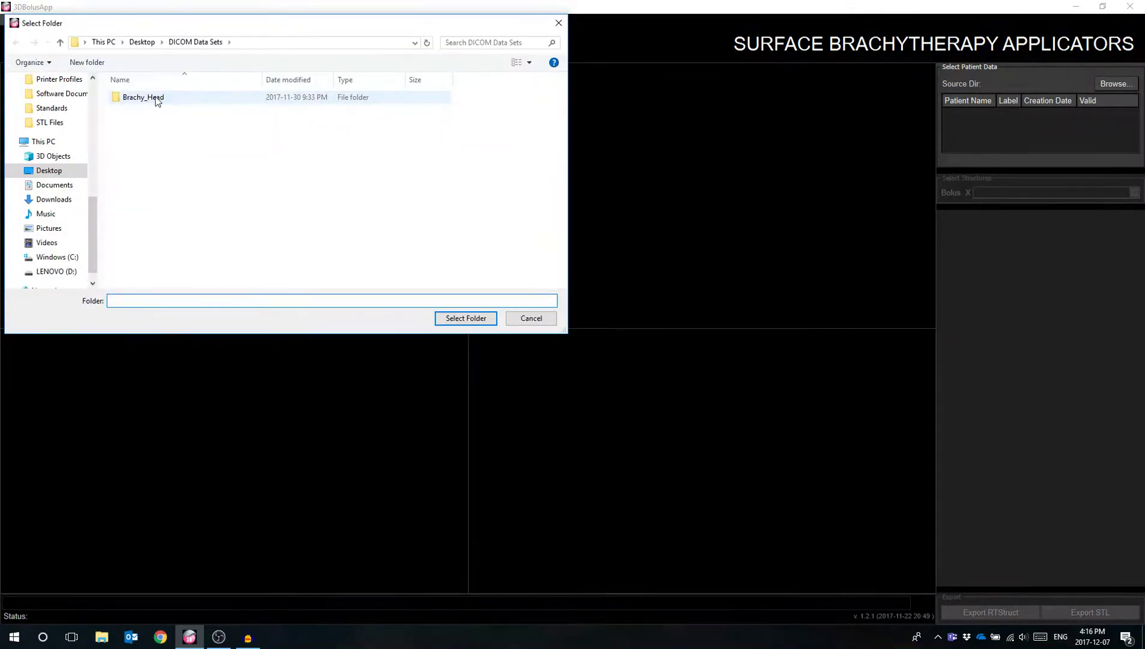
{"action": "left_click", "coordinate": [157, 101]}
{"action": "left_click", "coordinate": [465, 318]}
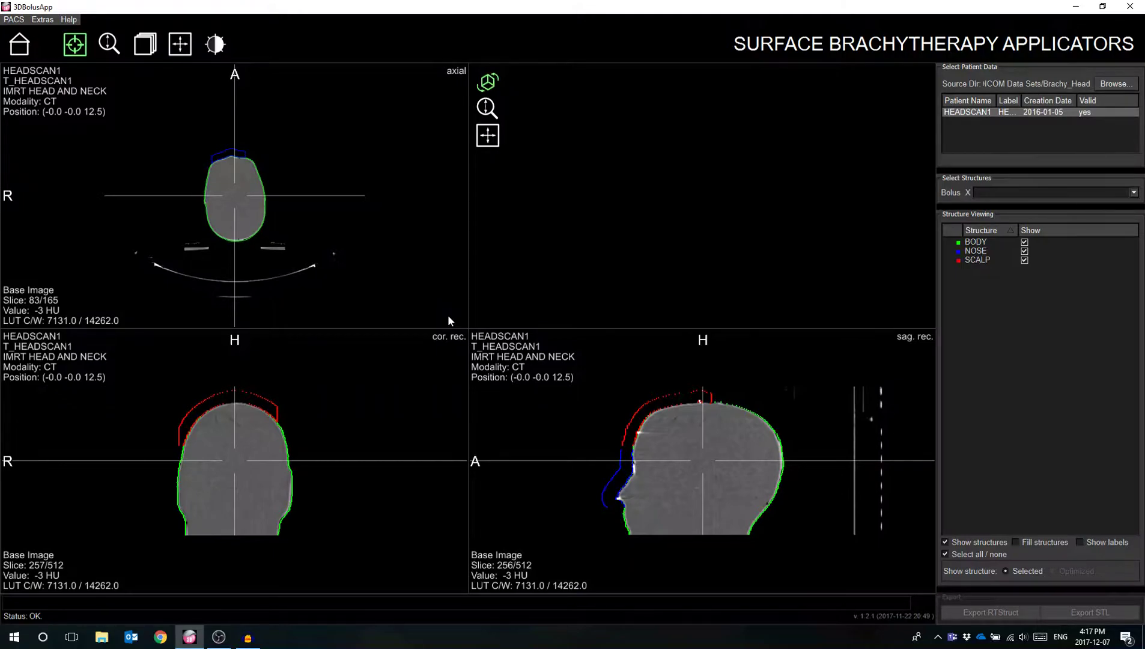
Centre the views on the NOSE structure, rotate its 3-D rendering, and inspect the enlarged axial slice
{"action": "left_click", "coordinate": [979, 253]}
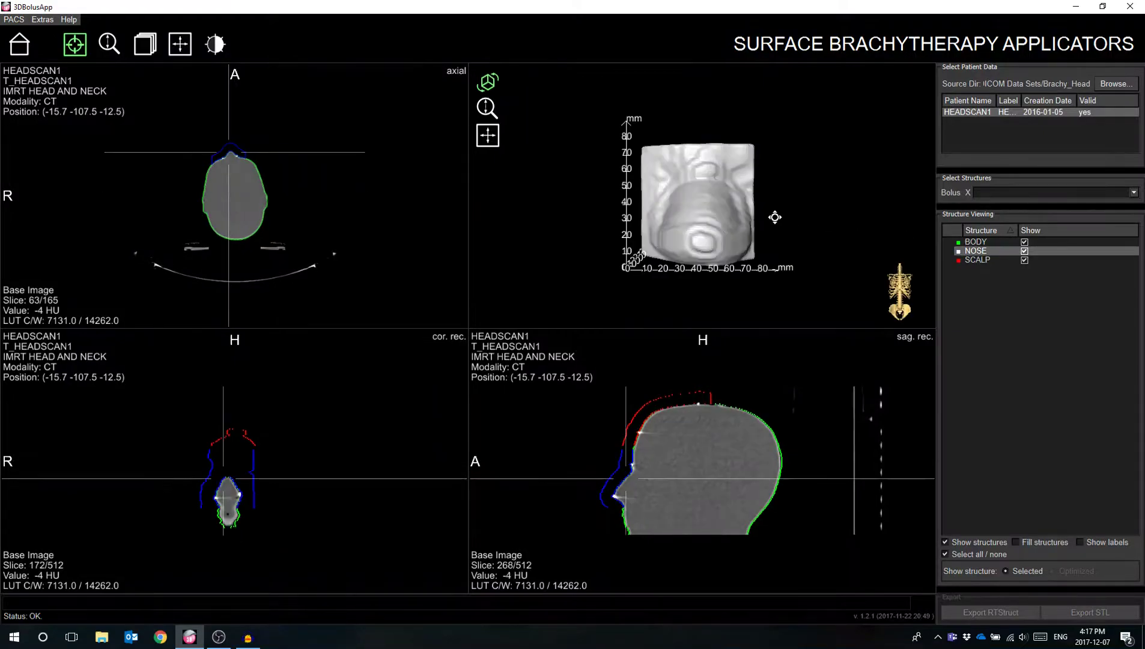
{"action": "left_click_drag", "start_coordinate": [686, 181], "coordinate": [724, 231]}
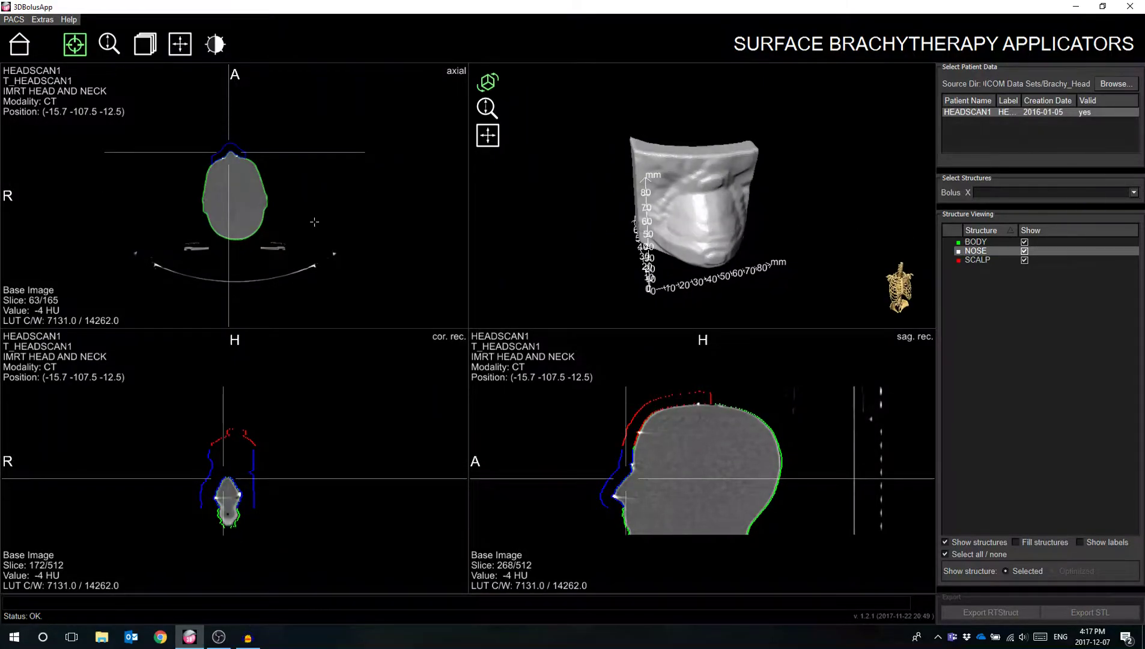
{"action": "double_click", "coordinate": [283, 215]}
{"action": "scroll", "coordinate": [466, 295], "scroll_direction": "up", "scroll_amount": 6}
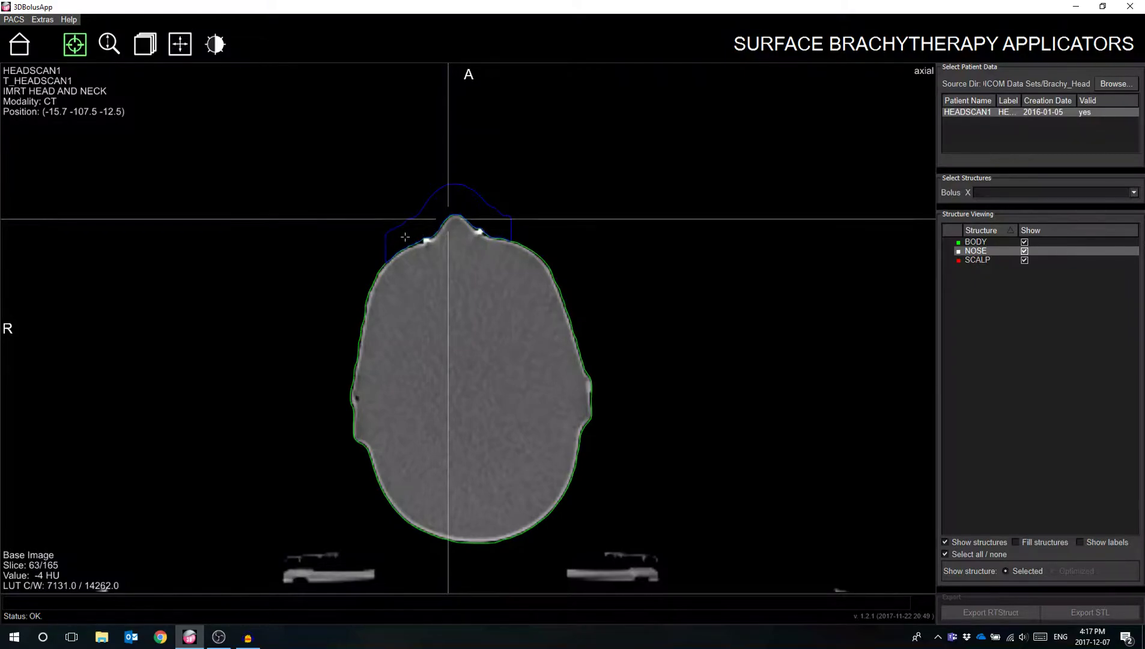
{"action": "double_click", "coordinate": [456, 246]}
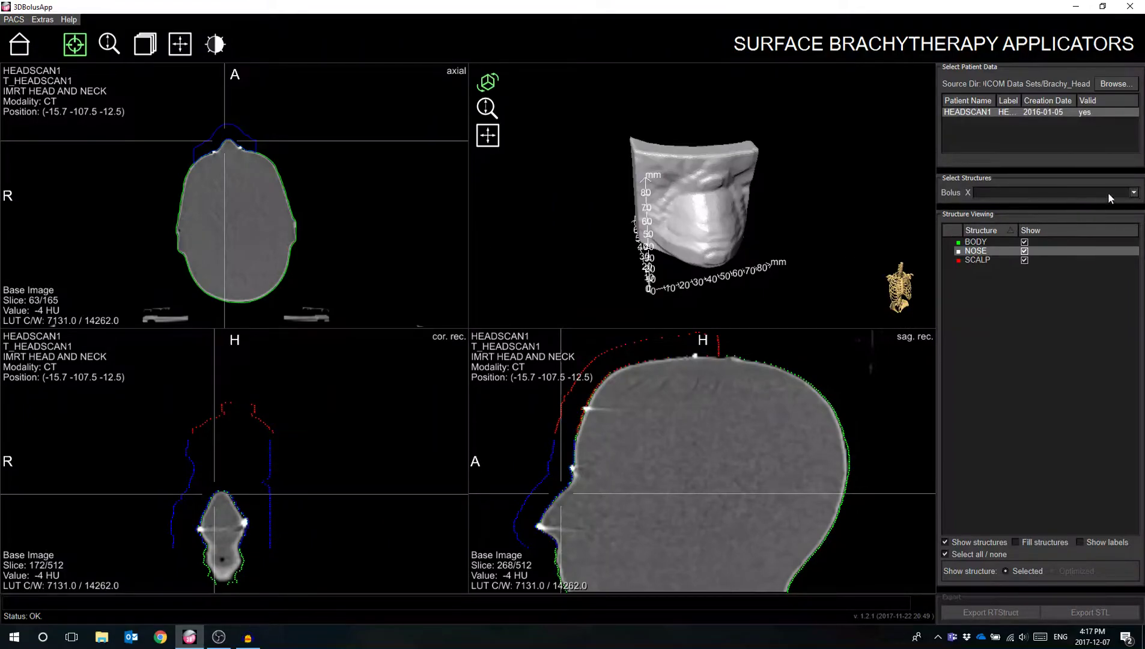
Set NOSE as the bolus structure and rotate the model to face the front
{"action": "left_click", "coordinate": [1133, 193]}
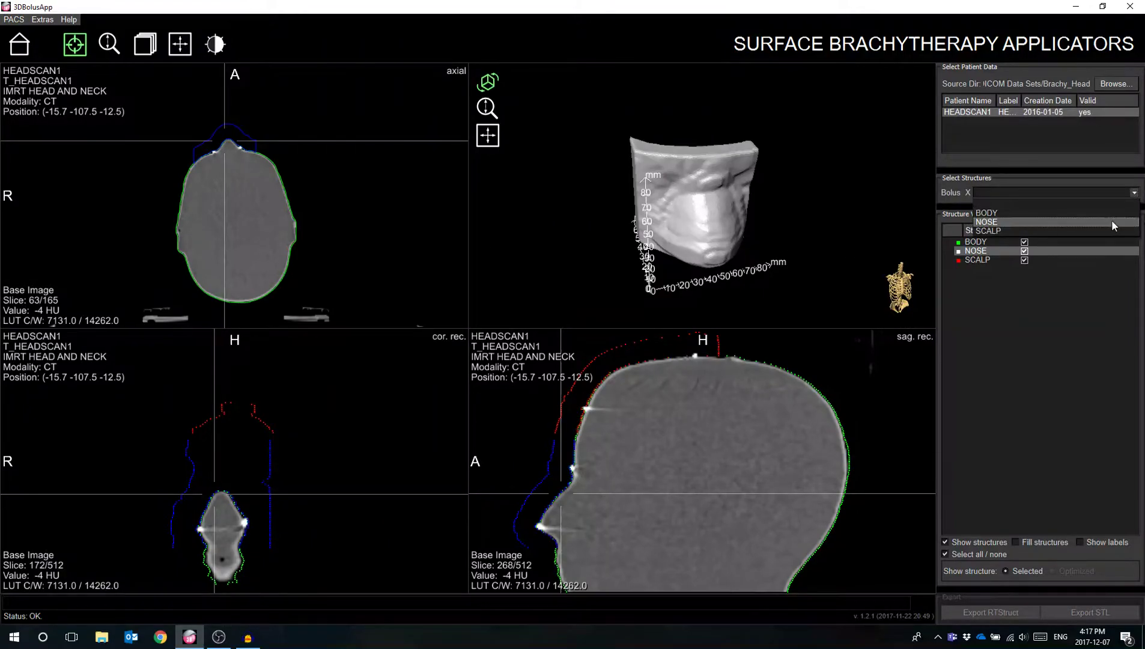
{"action": "left_click", "coordinate": [1112, 220]}
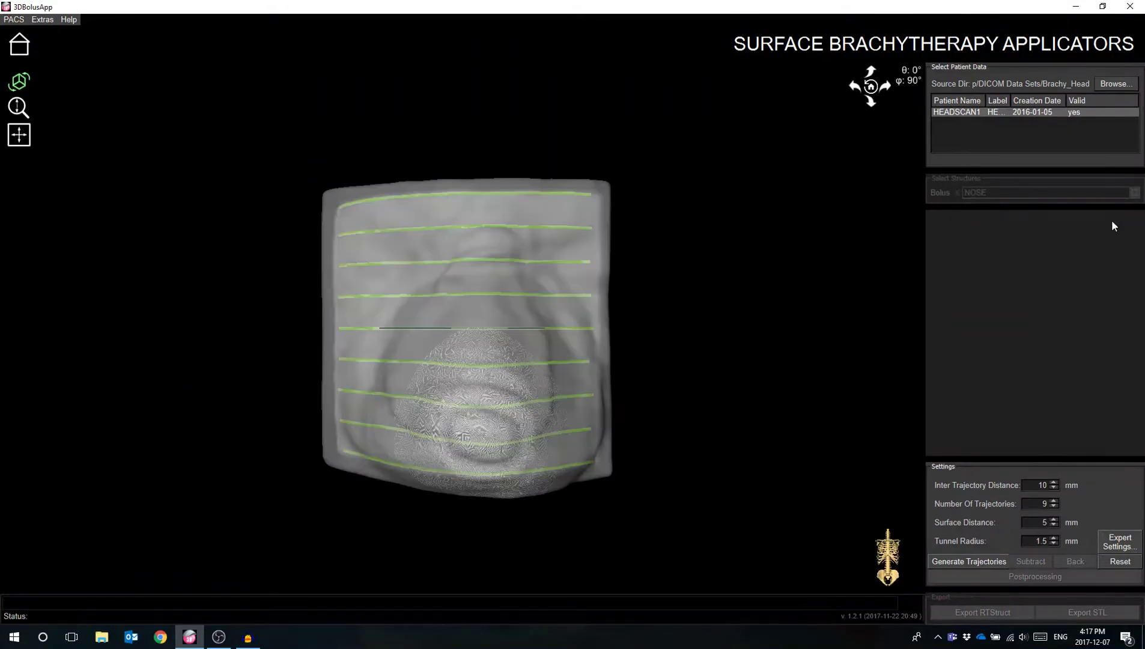
{"action": "left_click_drag", "start_coordinate": [605, 319], "coordinate": [112, 330]}
{"action": "left_click_drag", "start_coordinate": [750, 396], "coordinate": [647, 286]}
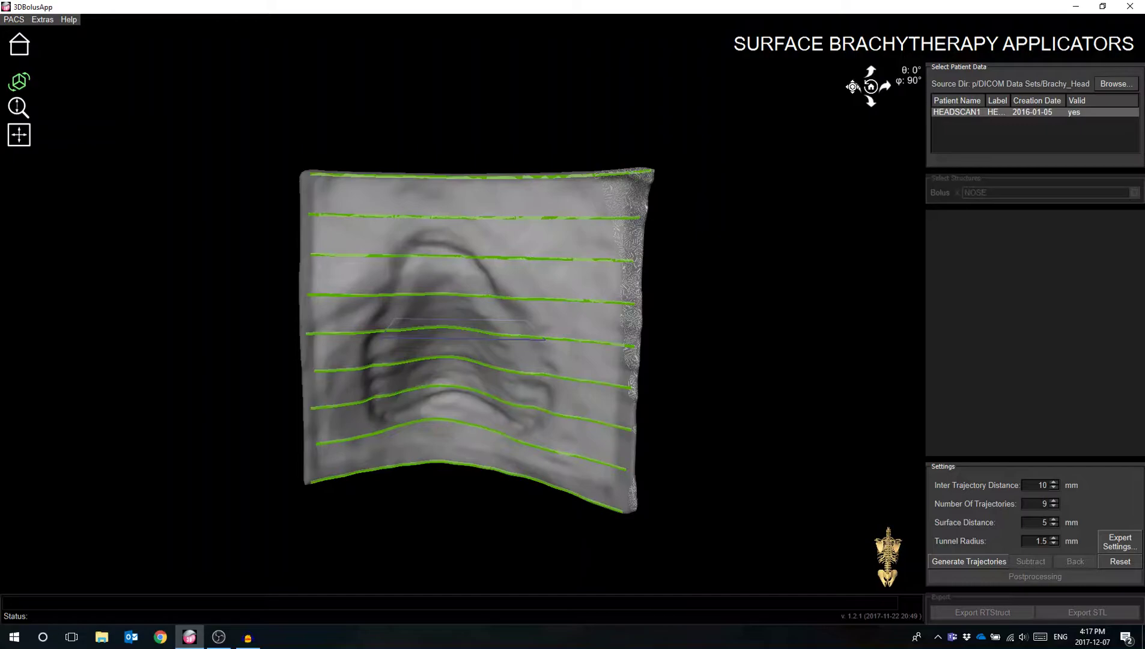
Orient the nine preview trajectories to φ 0° and θ 90° so they run vertically
{"action": "left_click", "coordinate": [853, 88]}
{"action": "left_click", "coordinate": [853, 88]}
{"action": "left_click", "coordinate": [869, 71]}
{"action": "left_click", "coordinate": [869, 71]}
{"action": "left_click", "coordinate": [869, 71]}
{"action": "left_click", "coordinate": [869, 71]}
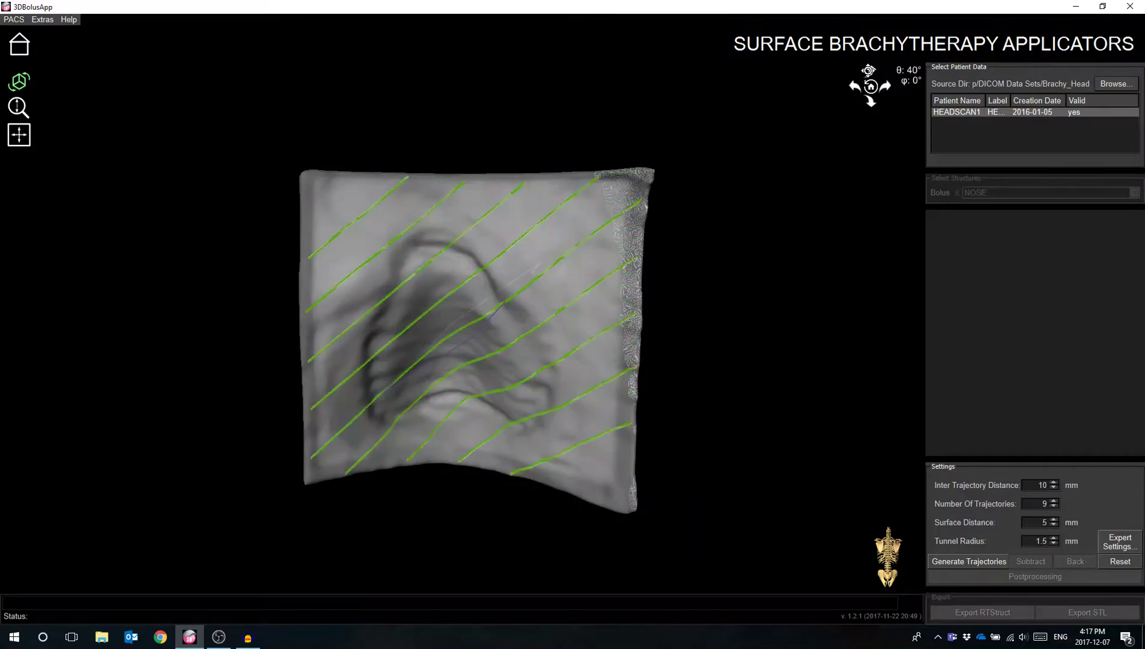
{"action": "left_click", "coordinate": [869, 71]}
{"action": "left_click", "coordinate": [869, 71]}
{"action": "left_click", "coordinate": [869, 71]}
{"action": "left_click", "coordinate": [869, 71]}
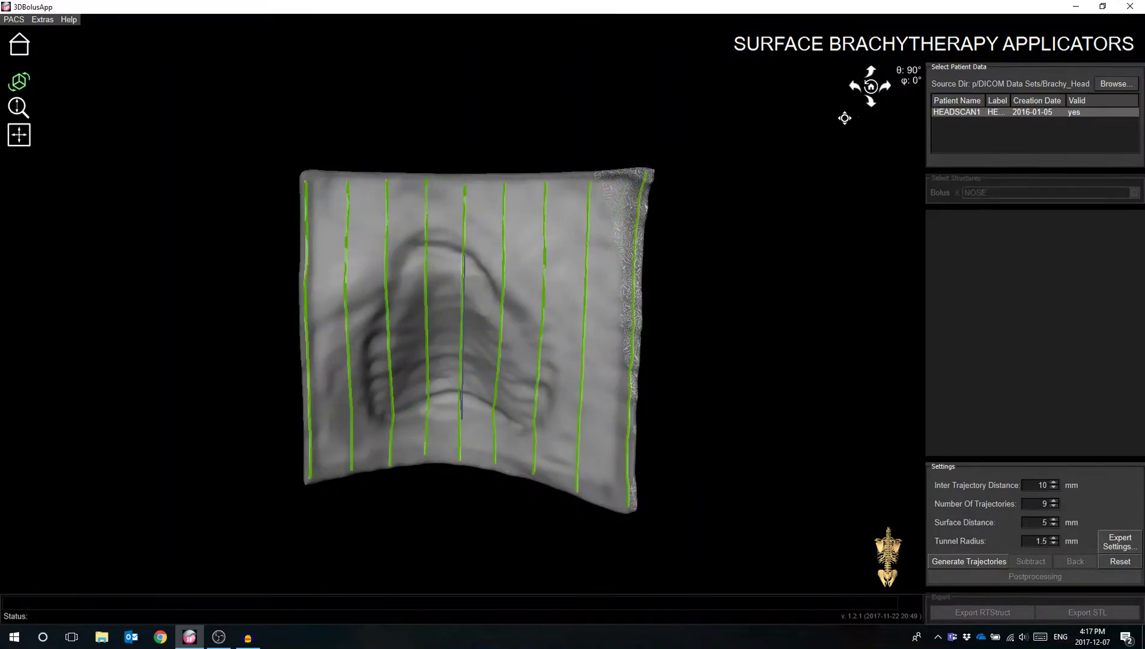
{"action": "mouse_move", "coordinate": [737, 268]}
{"action": "left_mouse_down"}
{"action": "mouse_move", "coordinate": [687, 293]}
{"action": "mouse_move", "coordinate": [729, 268]}
{"action": "left_mouse_up"}
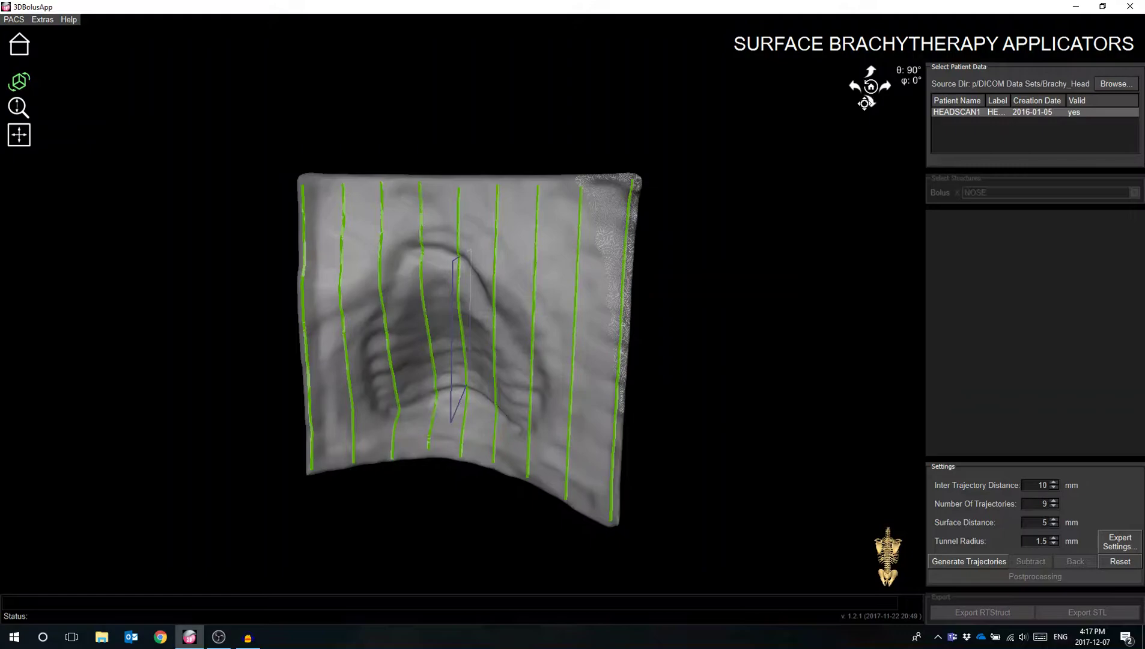
Turn the trajectories horizontal, set 9 mm inter-trajectory distance, and reduce them to 6
{"action": "left_click", "coordinate": [872, 87]}
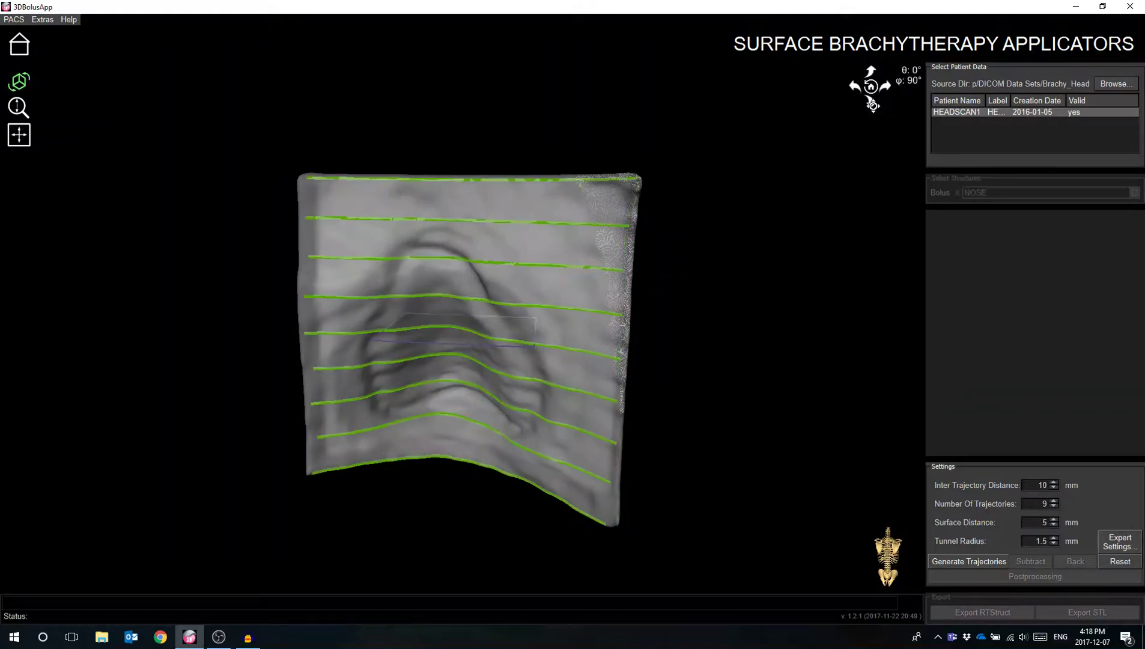
{"action": "left_click", "coordinate": [1054, 488]}
{"action": "left_click", "coordinate": [1053, 488]}
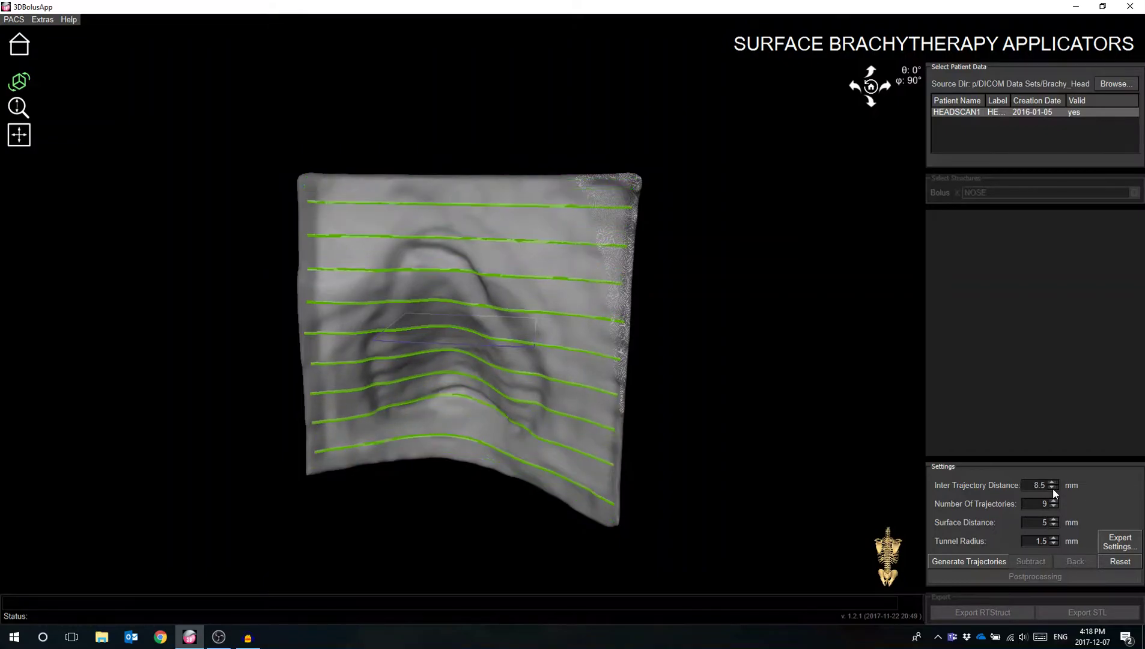
{"action": "left_click", "coordinate": [1054, 484]}
{"action": "left_click", "coordinate": [1053, 484]}
{"action": "left_click", "coordinate": [1054, 507]}
{"action": "left_click", "coordinate": [1054, 506]}
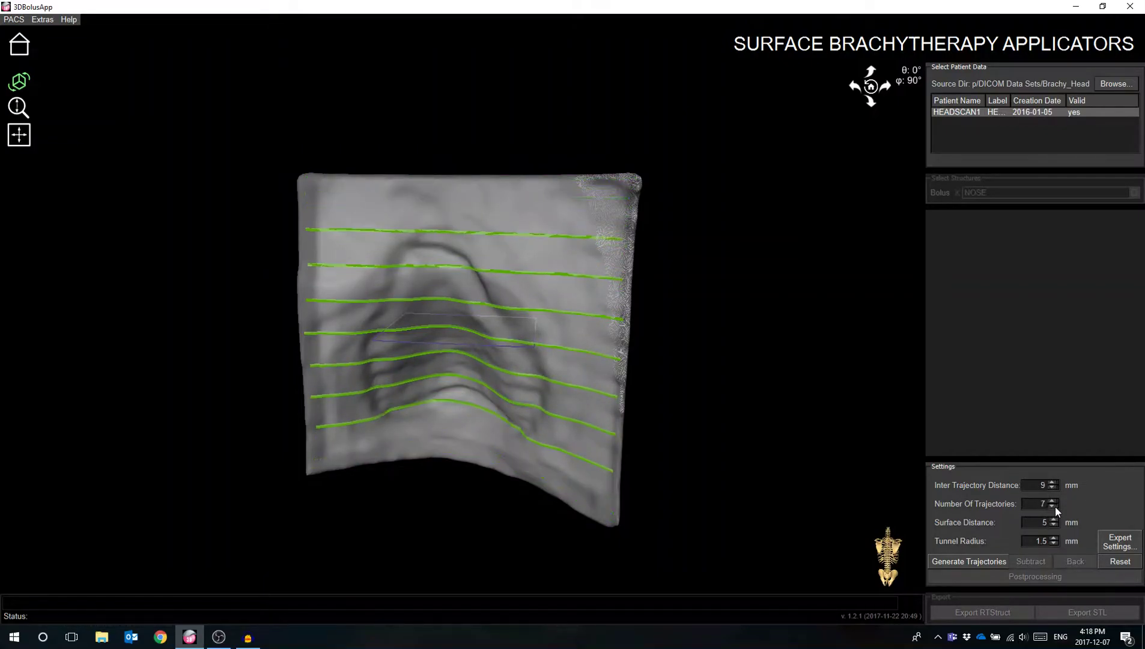
{"action": "left_click", "coordinate": [1054, 507]}
{"action": "left_click", "coordinate": [988, 563]}
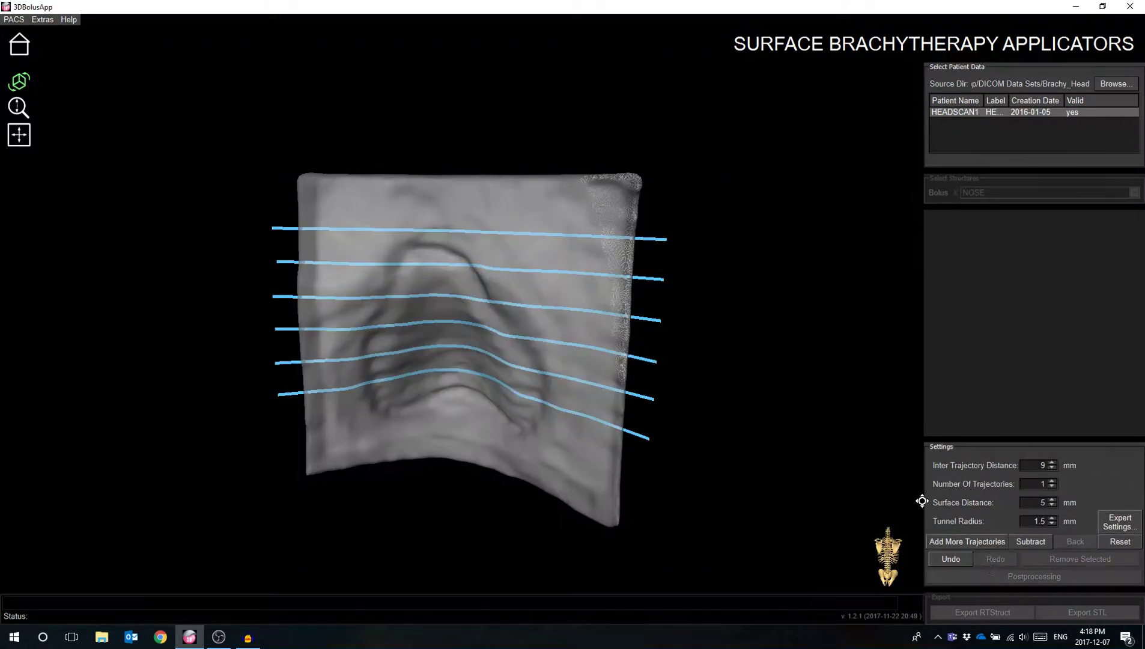
{"action": "left_click_drag", "start_coordinate": [834, 450], "coordinate": [723, 437]}
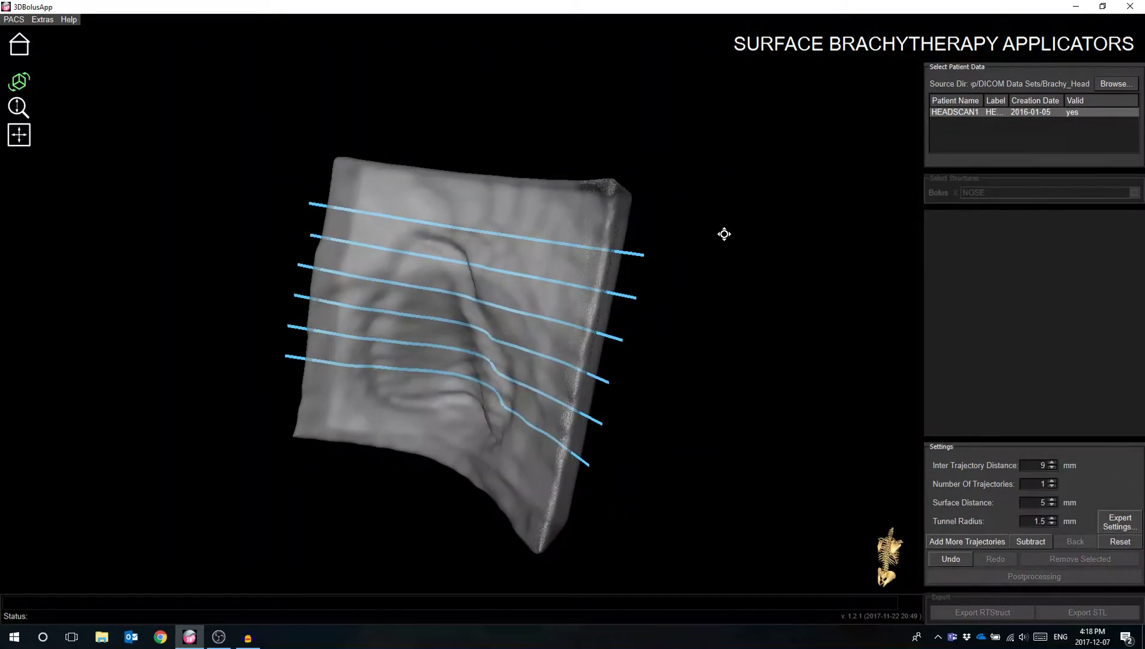
{"action": "left_click_drag", "start_coordinate": [723, 235], "coordinate": [598, 217]}
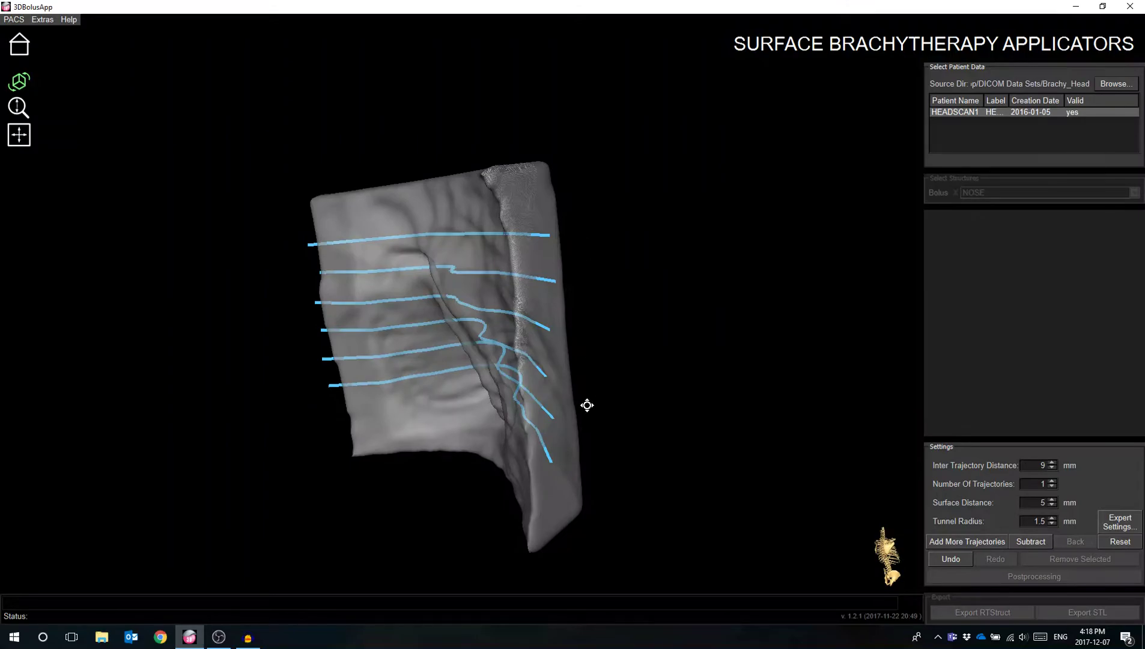
{"action": "left_click_drag", "start_coordinate": [588, 414], "coordinate": [593, 466]}
{"action": "left_click_drag", "start_coordinate": [349, 497], "coordinate": [355, 450]}
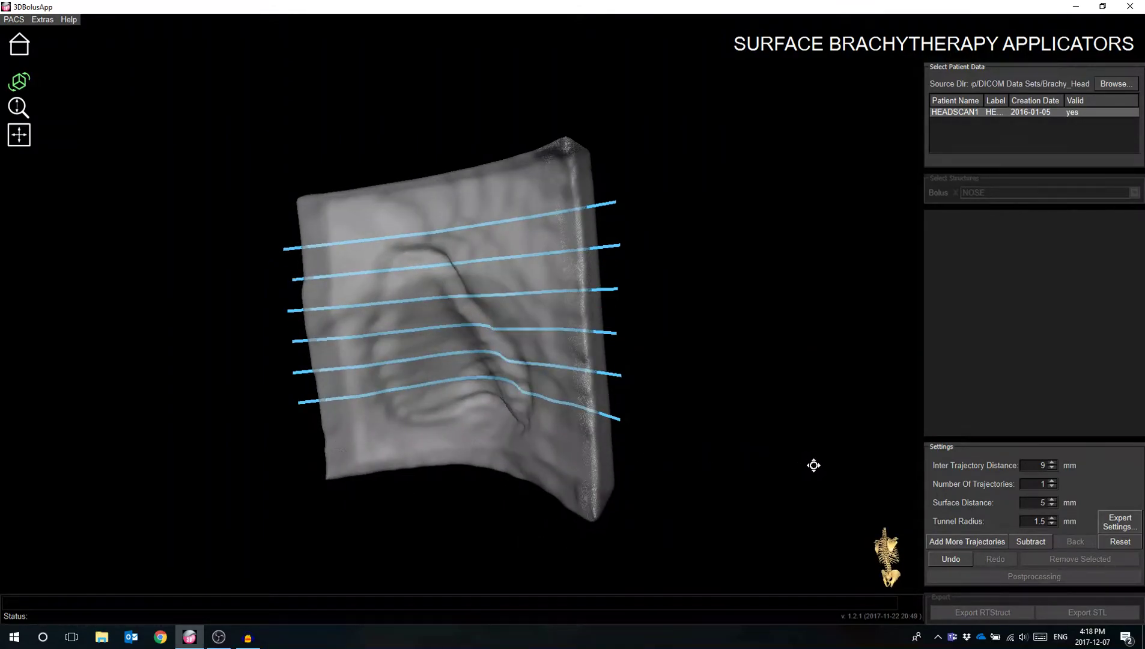
Add and generate an extra trajectory positioned lower on the nose bolus
{"action": "left_click", "coordinate": [949, 543]}
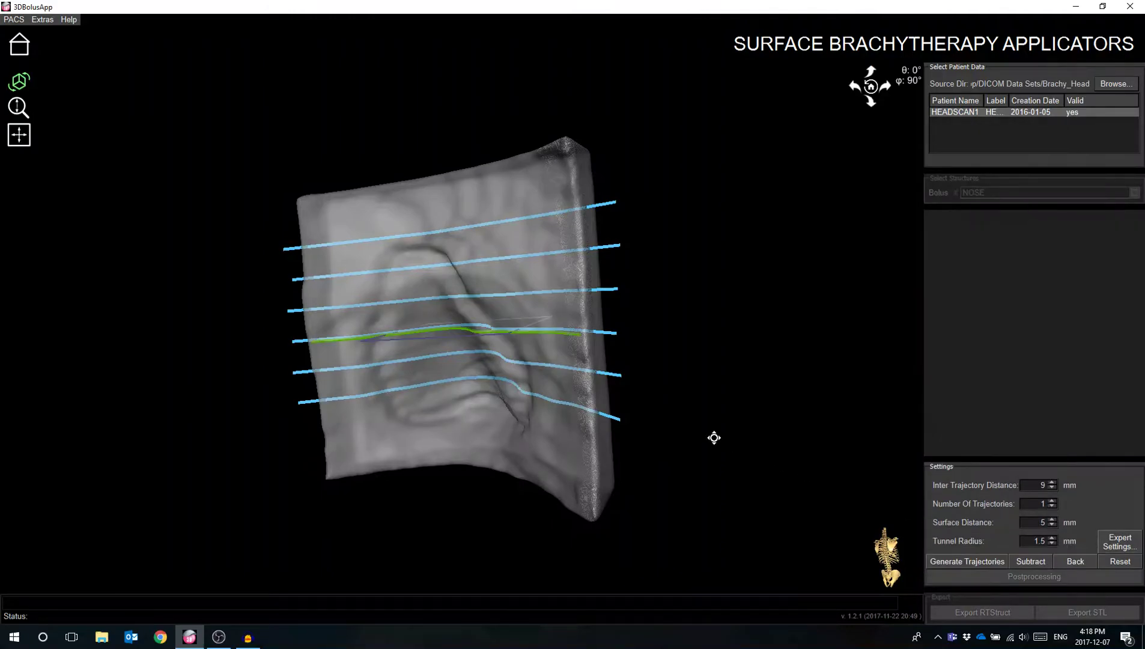
{"action": "left_click_drag", "start_coordinate": [491, 346], "coordinate": [494, 442]}
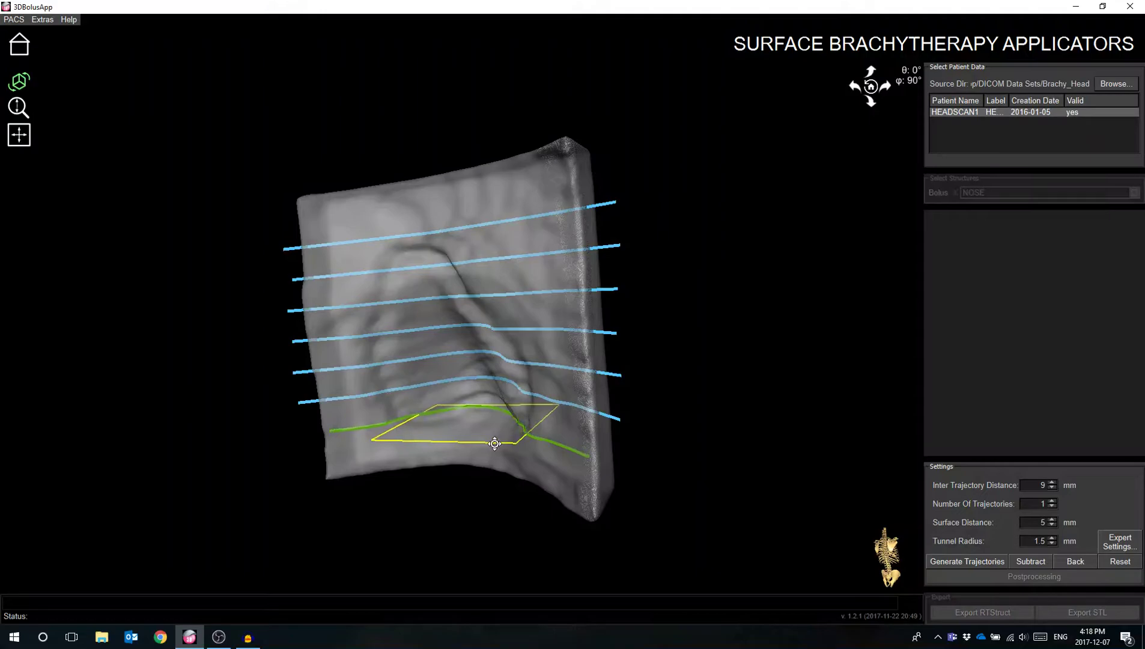
{"action": "left_click", "coordinate": [962, 564]}
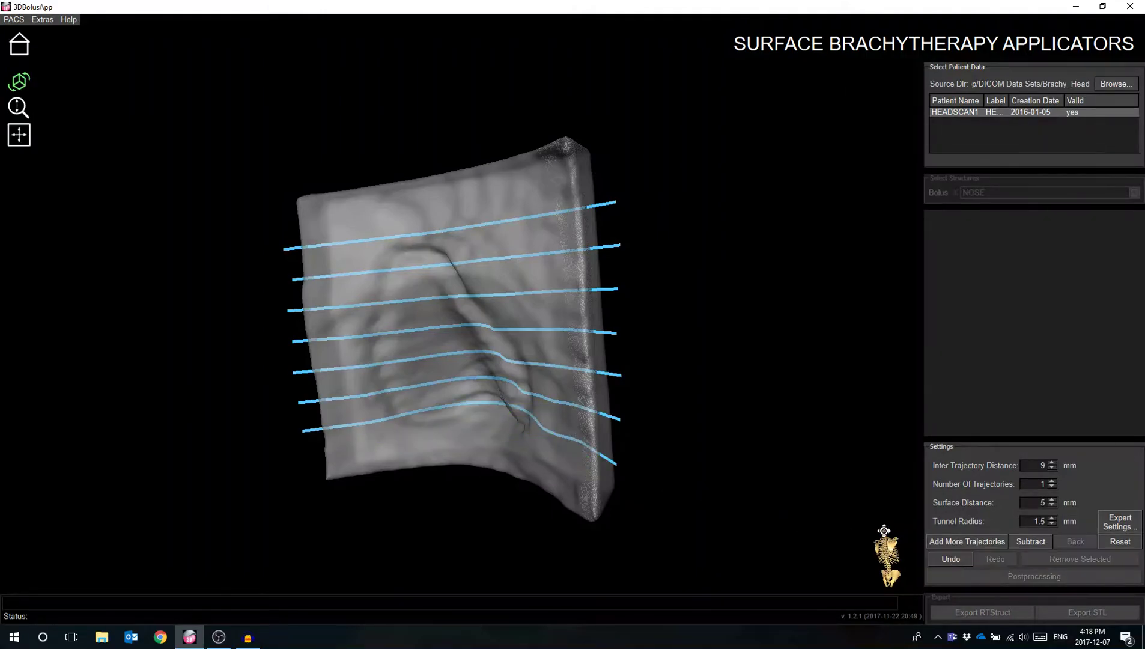
Reshape the new trajectory by bending its curve and extending its right end
{"action": "left_click", "coordinate": [613, 421]}
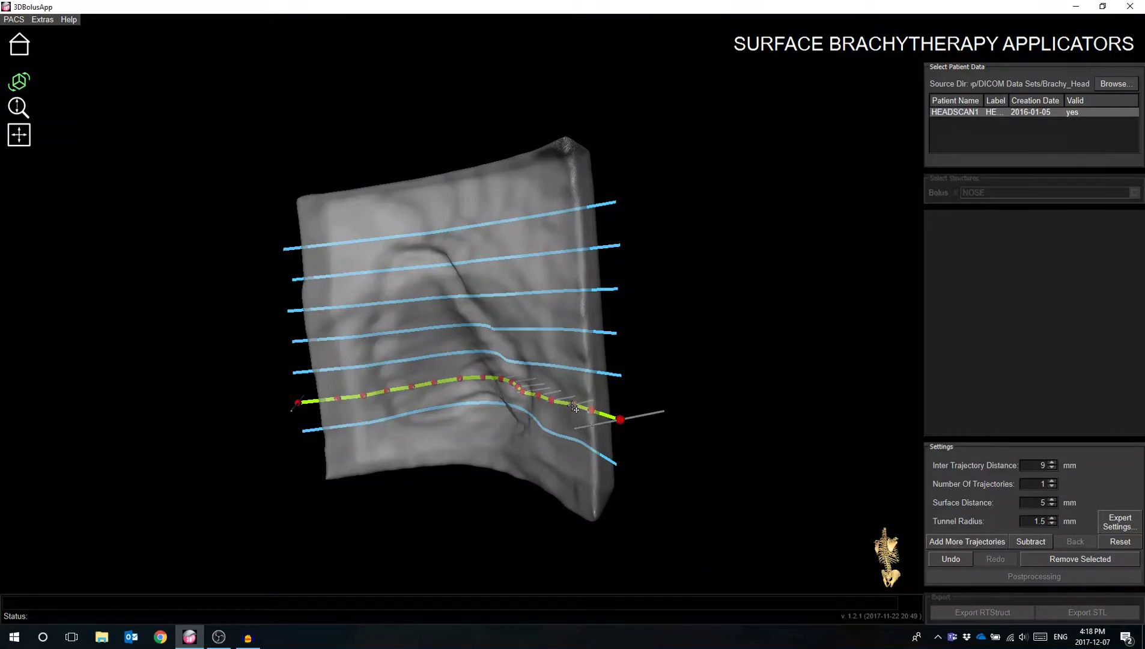
{"action": "left_click_drag", "start_coordinate": [574, 408], "coordinate": [560, 399]}
{"action": "mouse_move", "coordinate": [622, 422]}
{"action": "left_mouse_down"}
{"action": "mouse_move", "coordinate": [638, 421]}
{"action": "mouse_move", "coordinate": [626, 425]}
{"action": "left_mouse_up"}
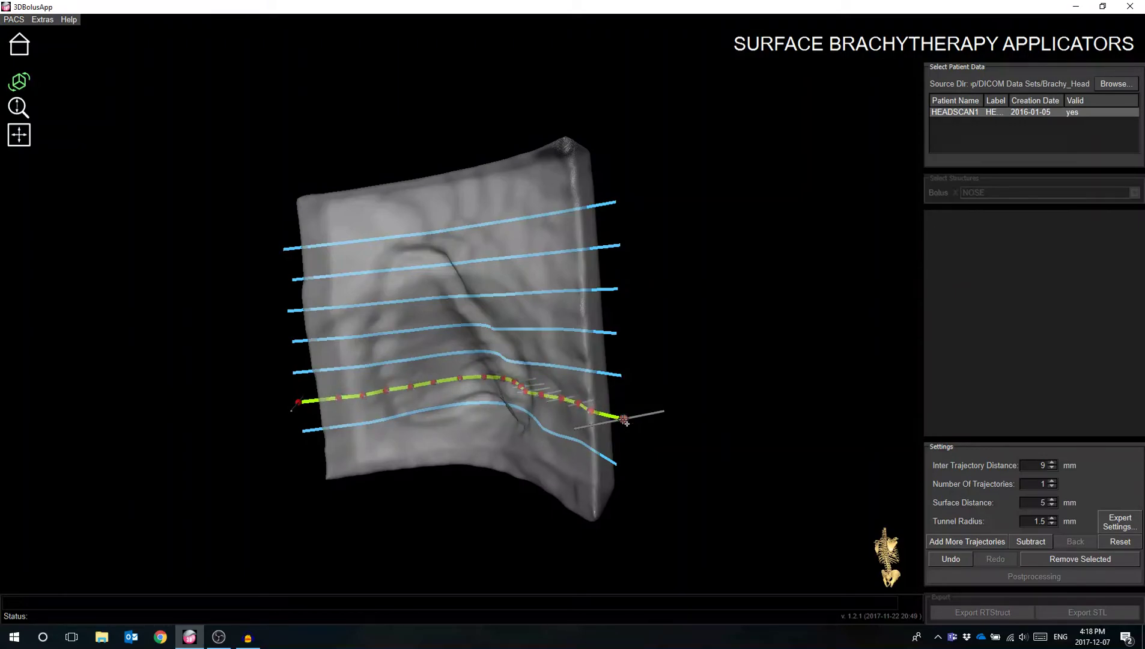
Subtract the catheter tunnels from the bolus and proceed to Postprocessing
{"action": "left_click", "coordinate": [1026, 543]}
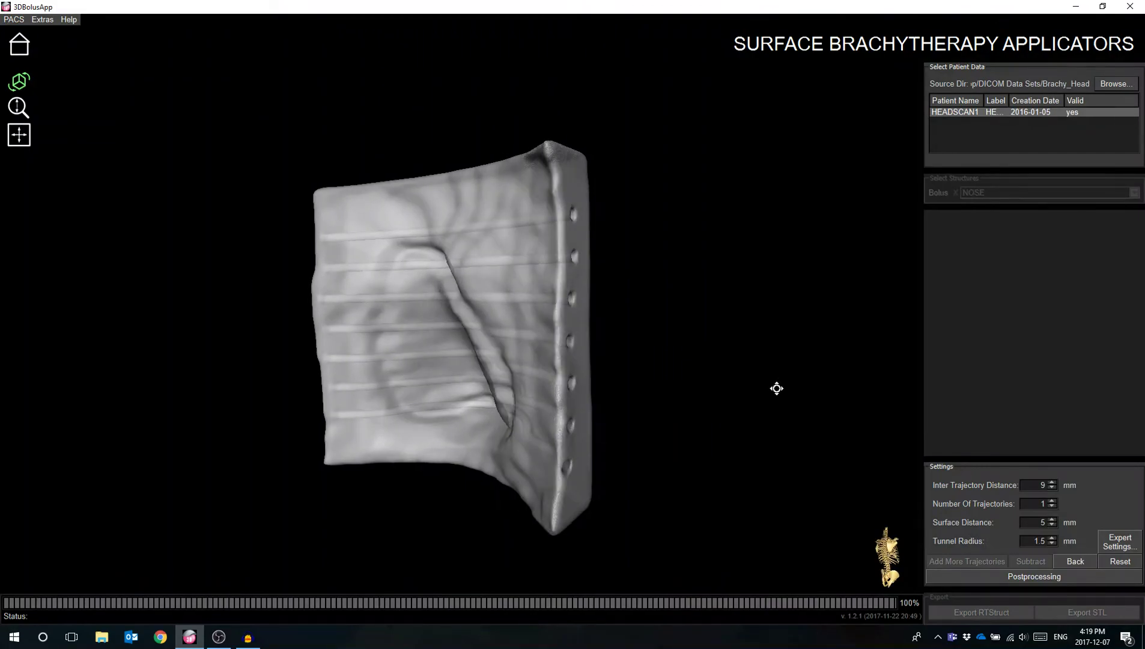
{"action": "left_click", "coordinate": [1045, 577]}
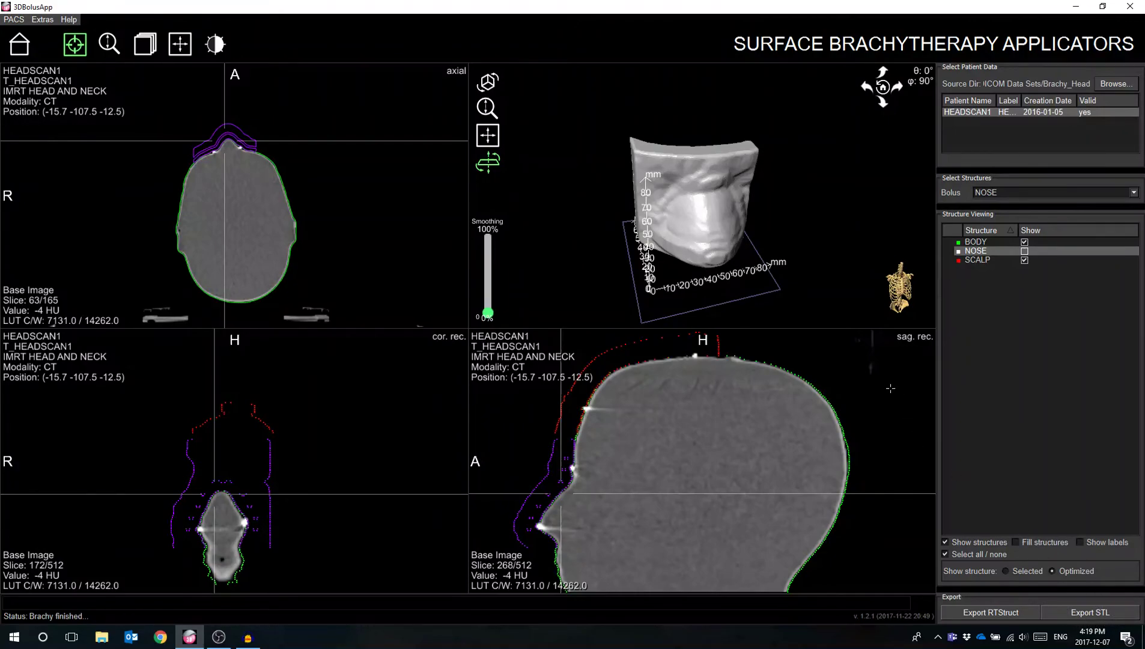
{"action": "left_click", "coordinate": [482, 85]}
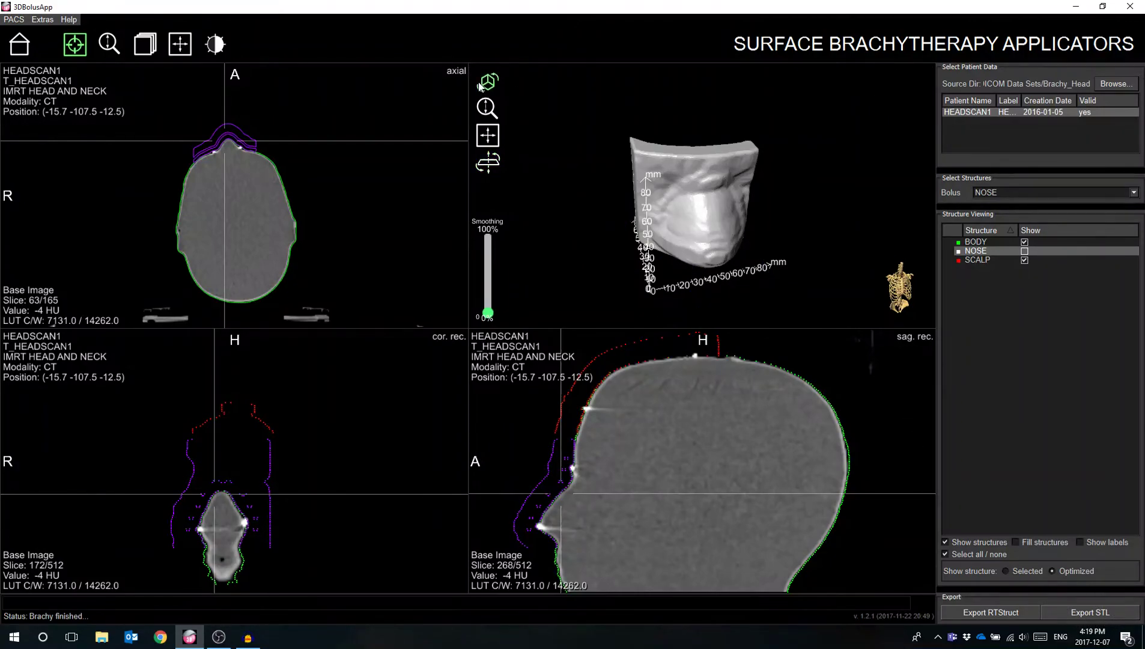
{"action": "left_click_drag", "start_coordinate": [656, 235], "coordinate": [635, 216]}
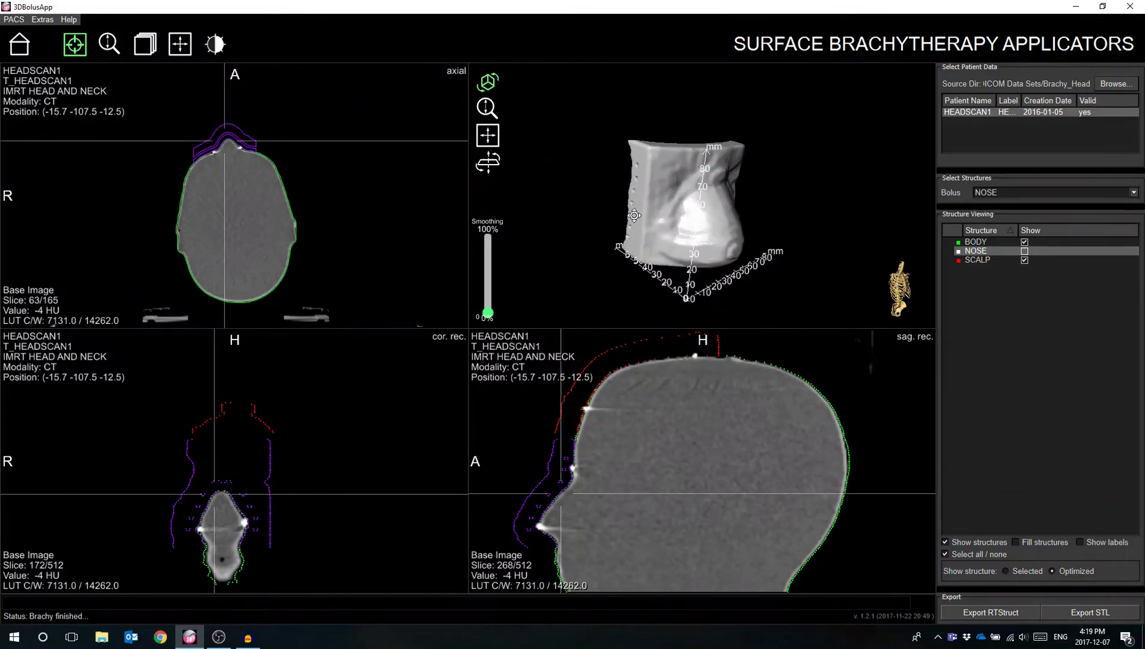
{"action": "double_click", "coordinate": [276, 203]}
{"action": "scroll", "coordinate": [470, 250], "scroll_direction": "down", "scroll_amount": 8}
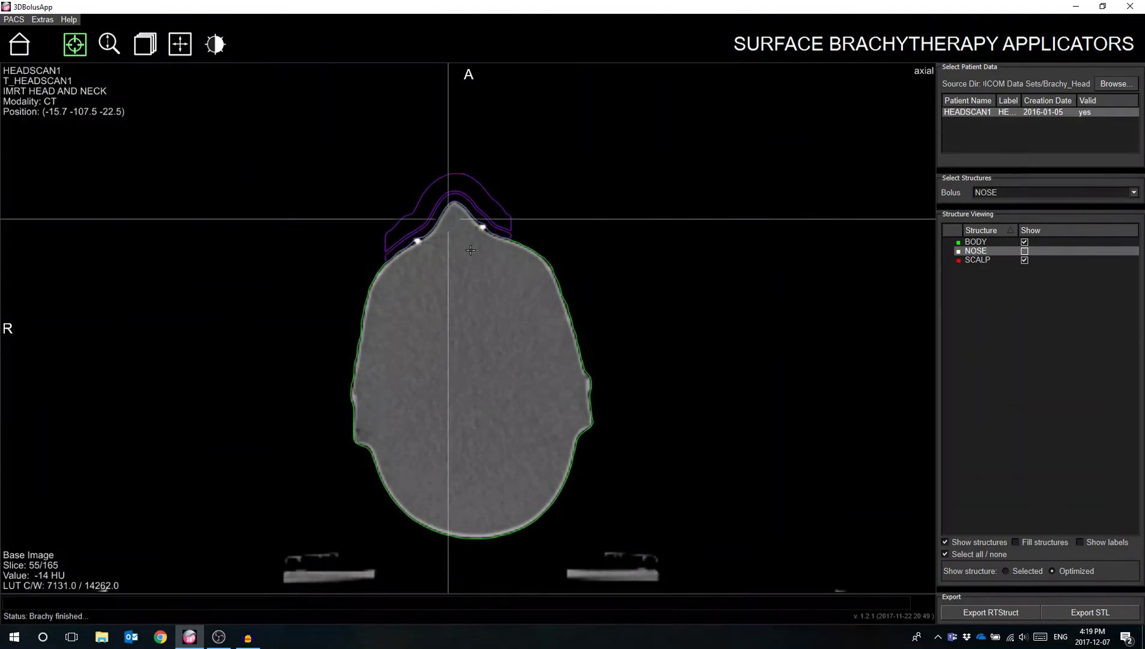
{"action": "scroll", "coordinate": [471, 250], "scroll_direction": "down", "scroll_amount": 8}
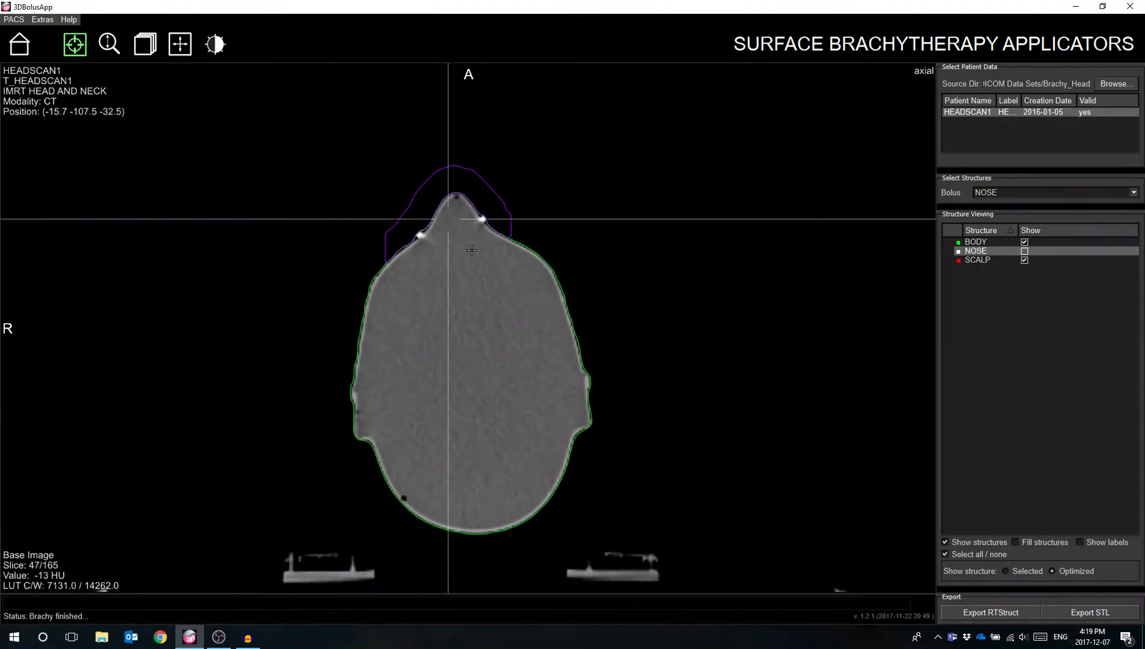
{"action": "scroll", "coordinate": [473, 250], "scroll_direction": "down", "scroll_amount": 6}
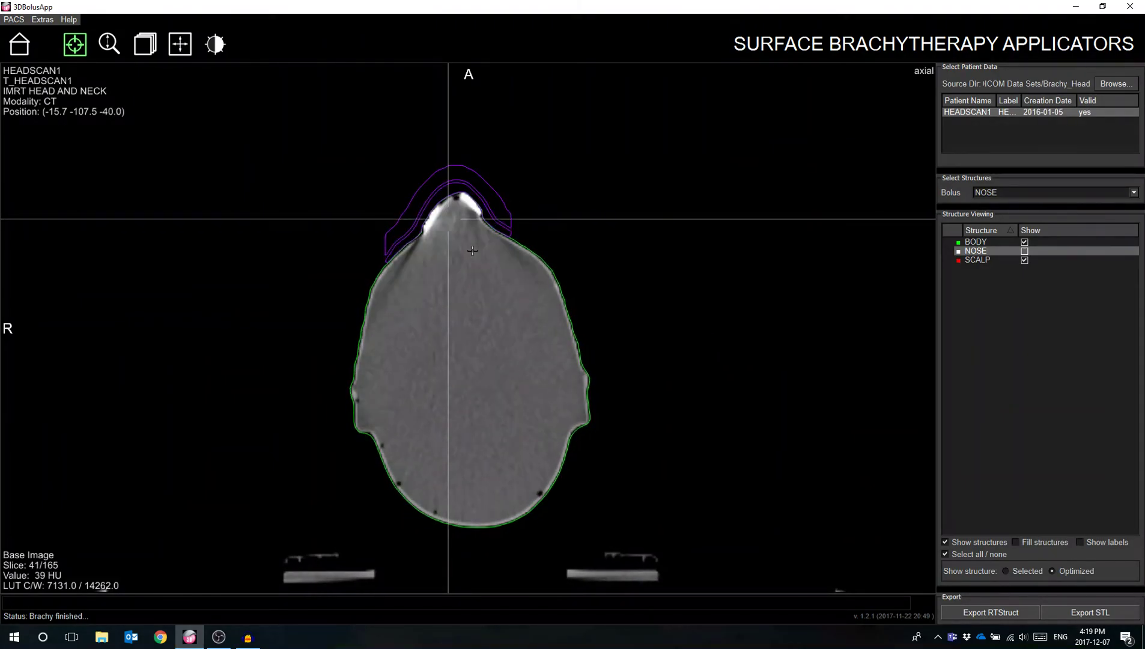
{"action": "scroll", "coordinate": [473, 250], "scroll_direction": "up", "scroll_amount": 8}
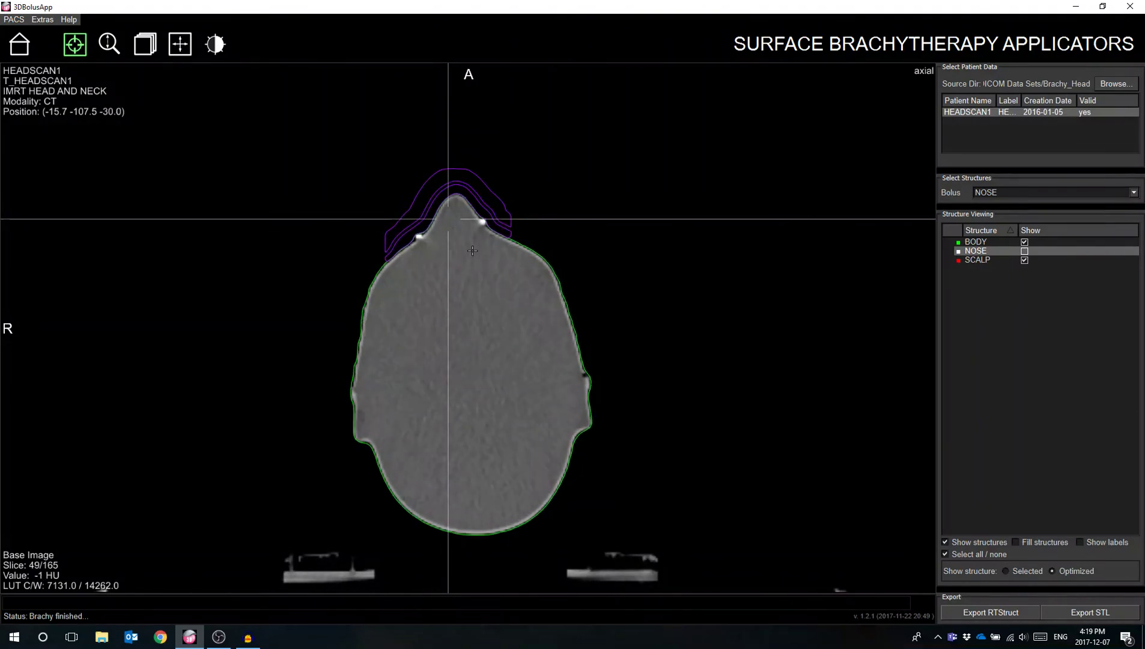
{"action": "scroll", "coordinate": [473, 251], "scroll_direction": "up", "scroll_amount": 4}
{"action": "double_click", "coordinate": [472, 250]}
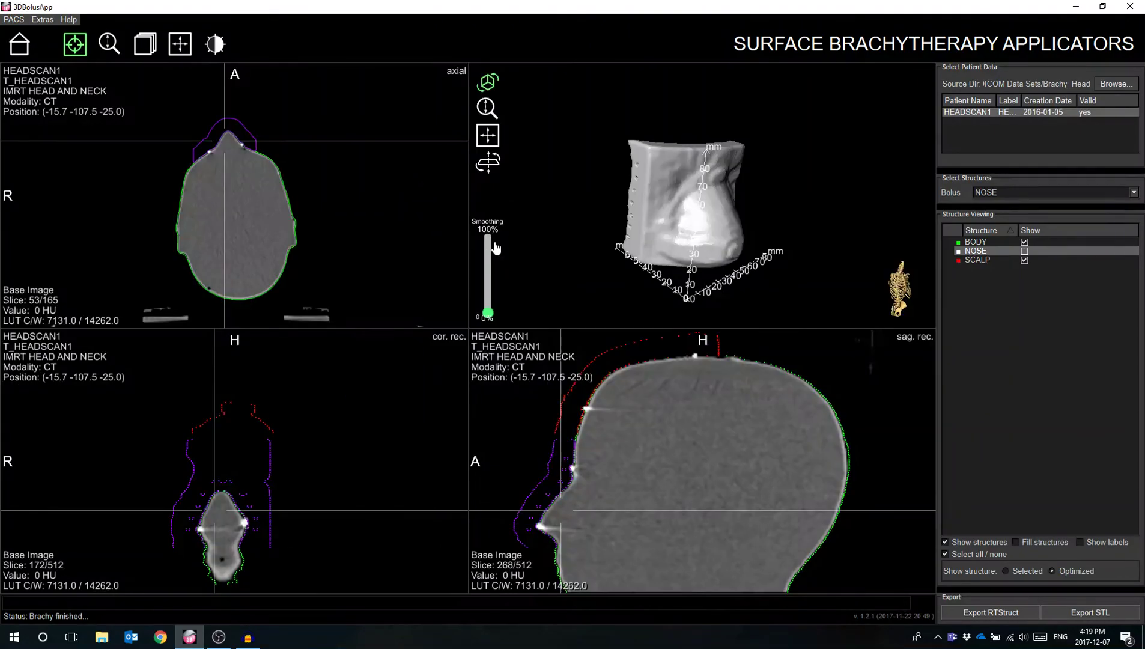
{"action": "left_click_drag", "start_coordinate": [601, 215], "coordinate": [771, 229]}
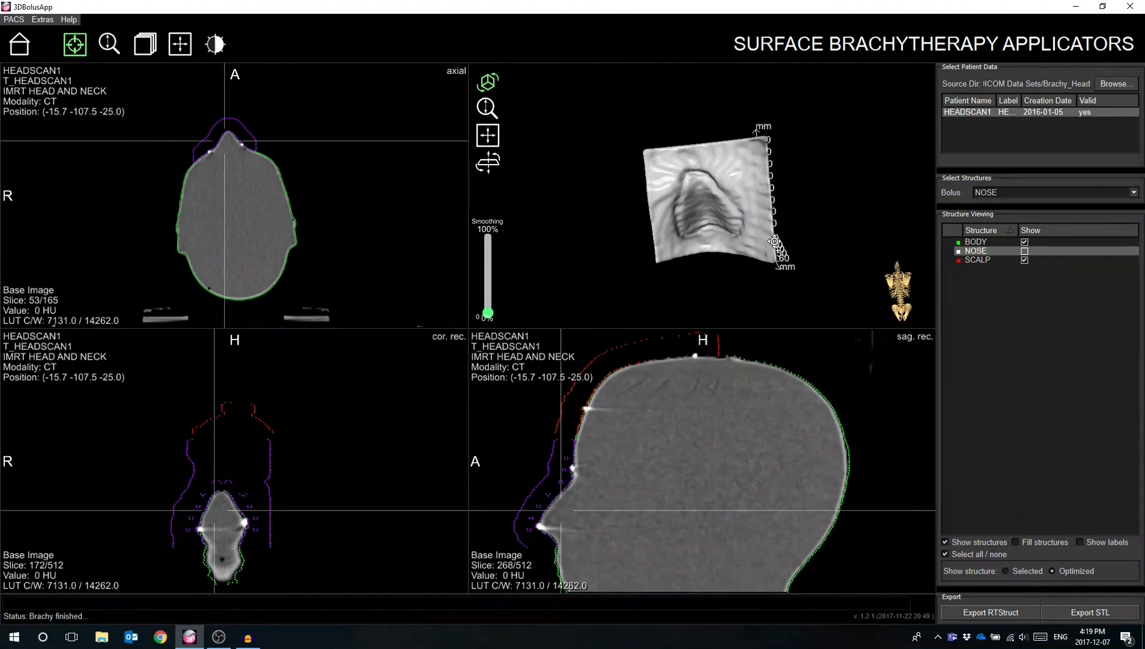